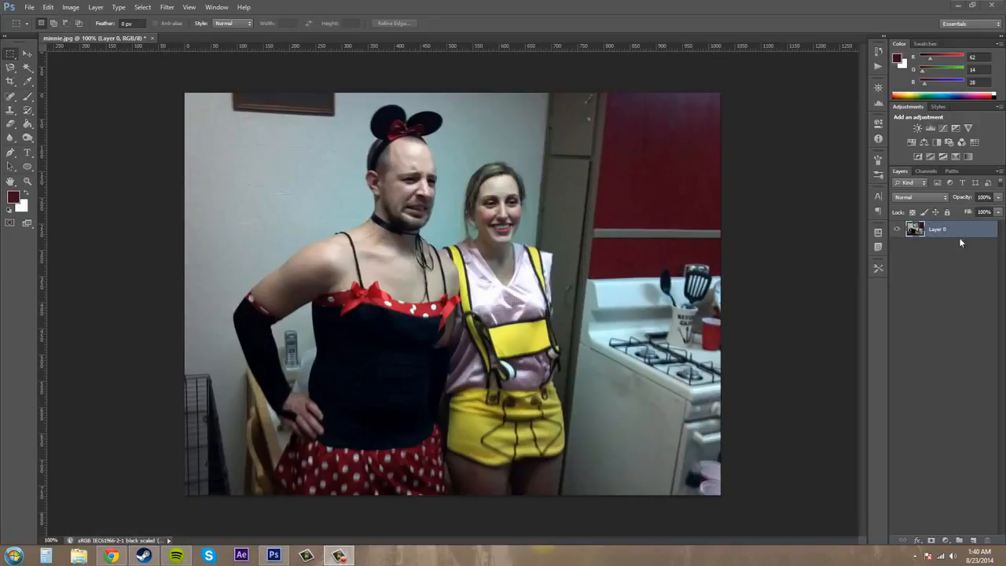
# - Start a Replace Color adjustment on the whole photo, sample the dark dress bodice, and set the fuzziness to 34
pyautogui.click(80, 9)
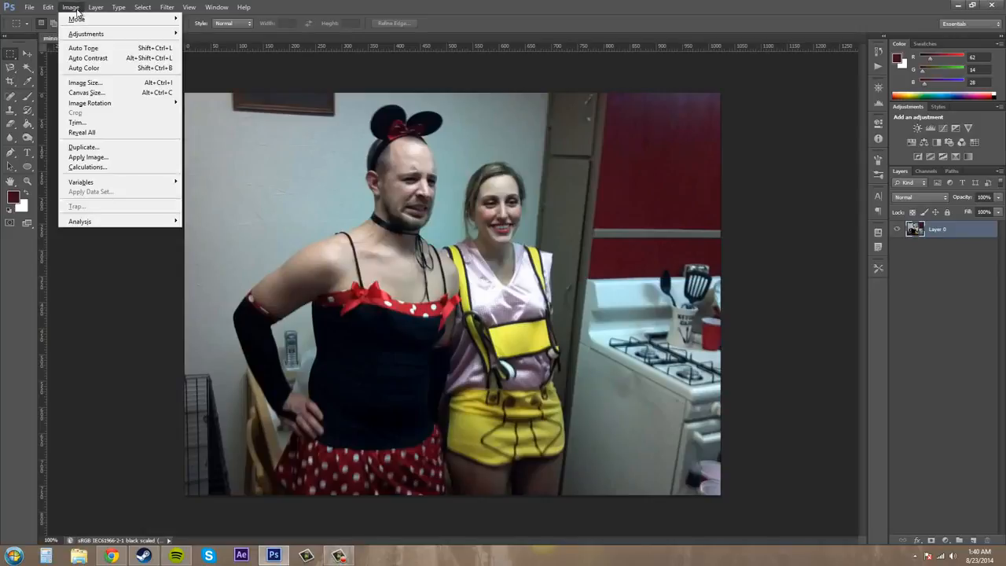
pyautogui.moveTo(78, 34)
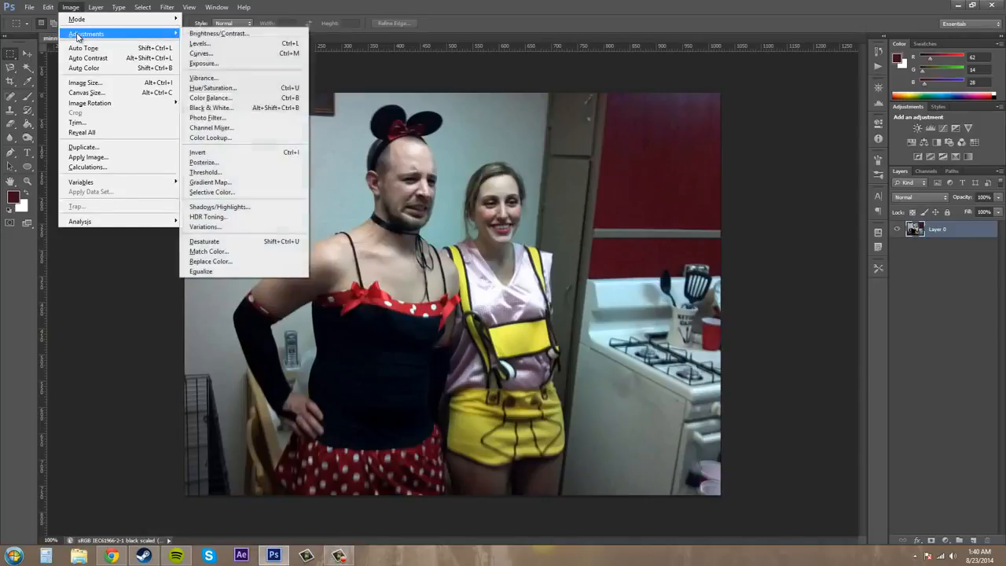
pyautogui.click(260, 261)
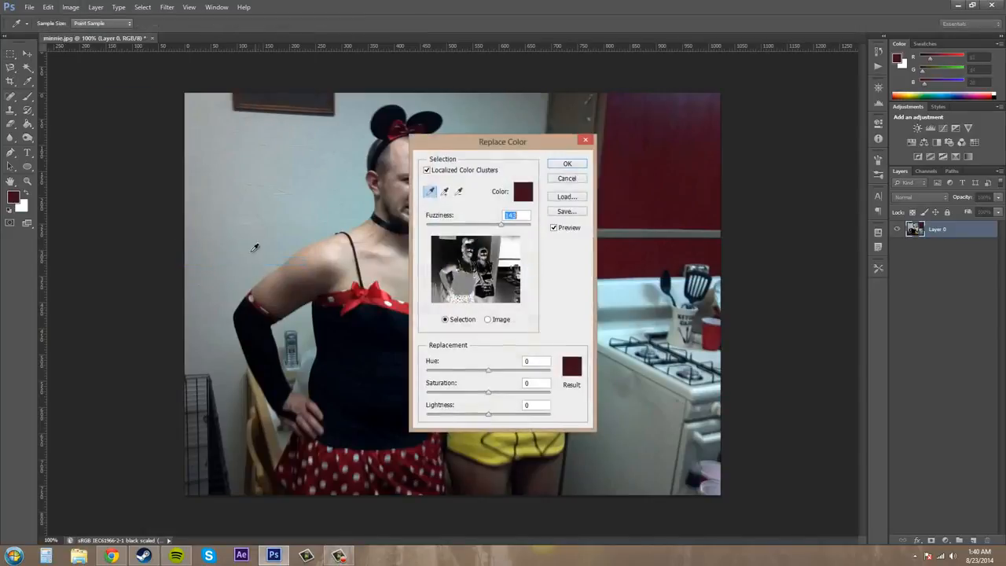
pyautogui.moveTo(502, 146); pyautogui.dragTo(852, 235)
pyautogui.moveTo(854, 314)
pyautogui.mouseDown()
pyautogui.moveTo(810, 325)
pyautogui.moveTo(857, 325)
pyautogui.moveTo(848, 328)
pyautogui.mouseUp()
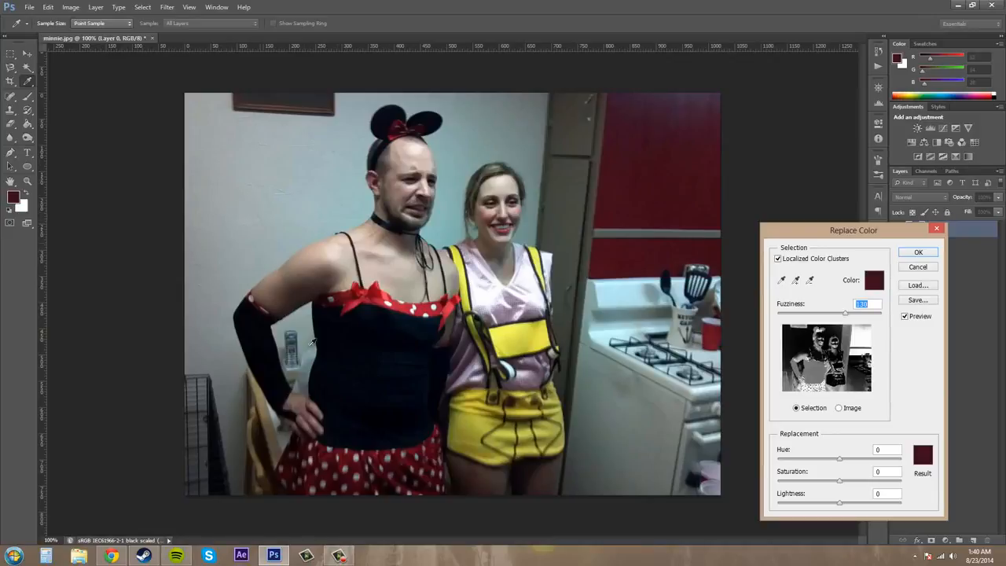
pyautogui.click(391, 366)
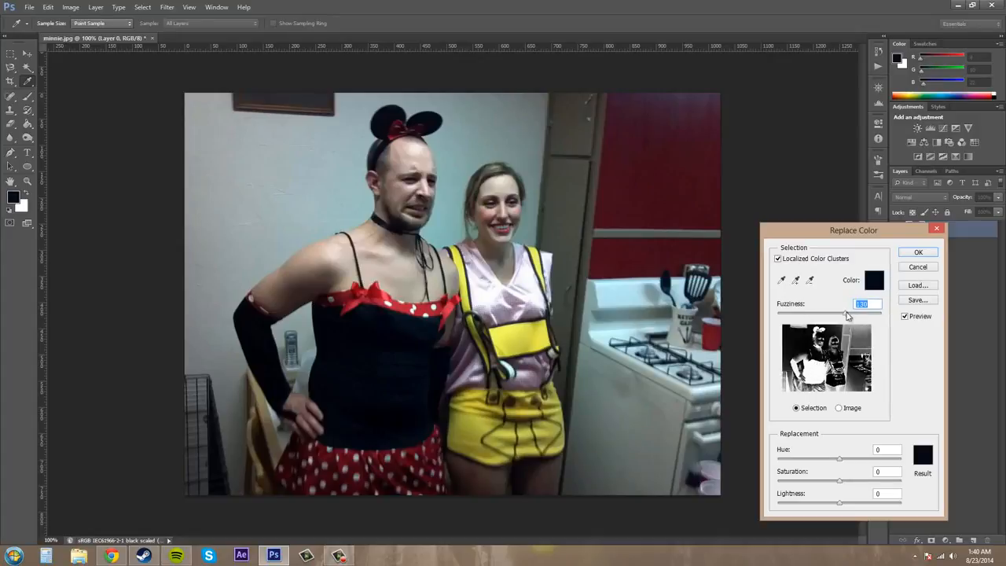
pyautogui.moveTo(844, 313); pyautogui.dragTo(795, 318)
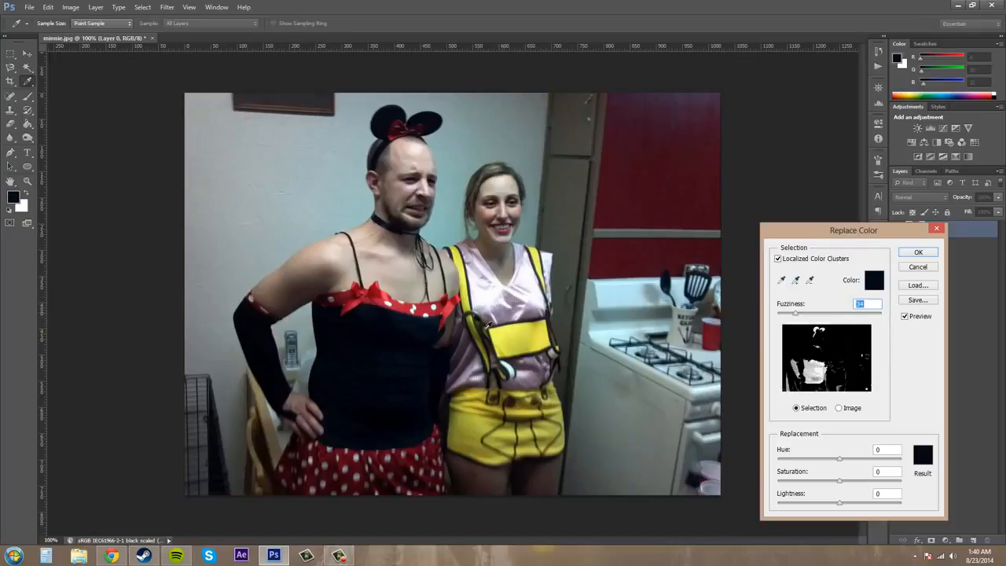
# - Try subtracting a sampled tone from the Replace Color selection and toggle Localized Color Clusters off and on to compare
pyautogui.click(794, 284)
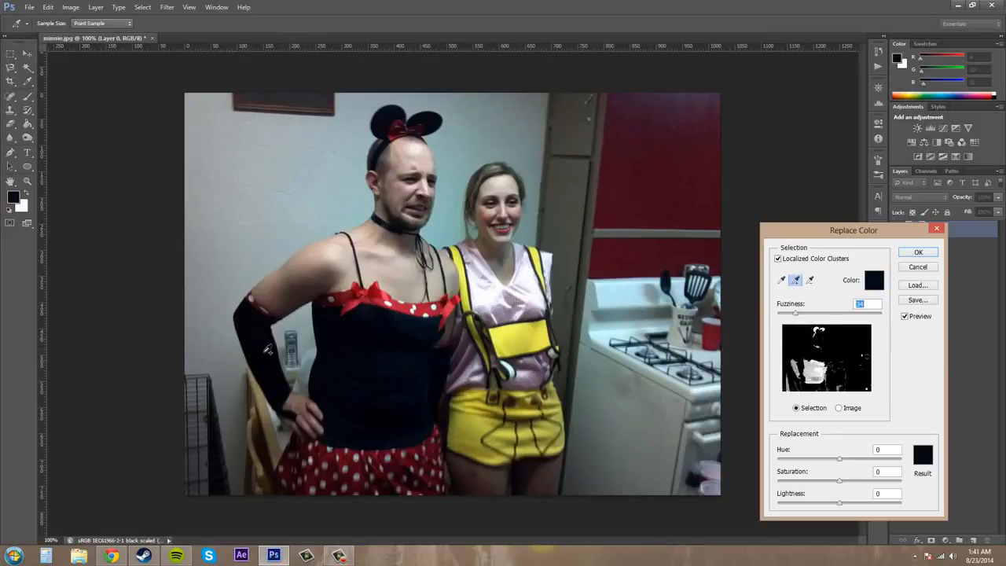
pyautogui.click(809, 280)
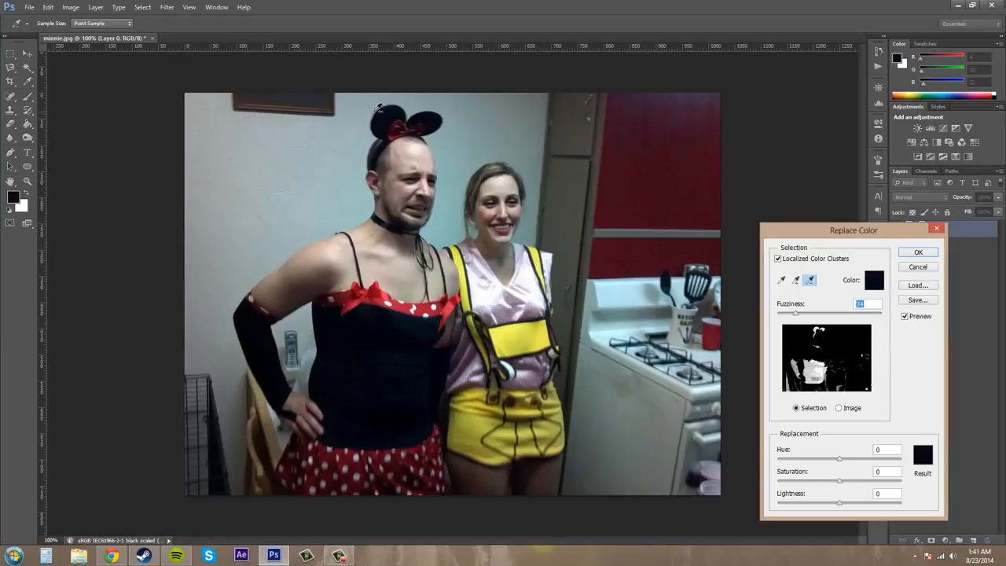
pyautogui.click(668, 280)
pyautogui.click(778, 259)
pyautogui.click(778, 259)
pyautogui.click(778, 259)
pyautogui.click(779, 259)
# - Choose a bright, fully saturated yellow as the result color of the replacement
pyautogui.click(924, 459)
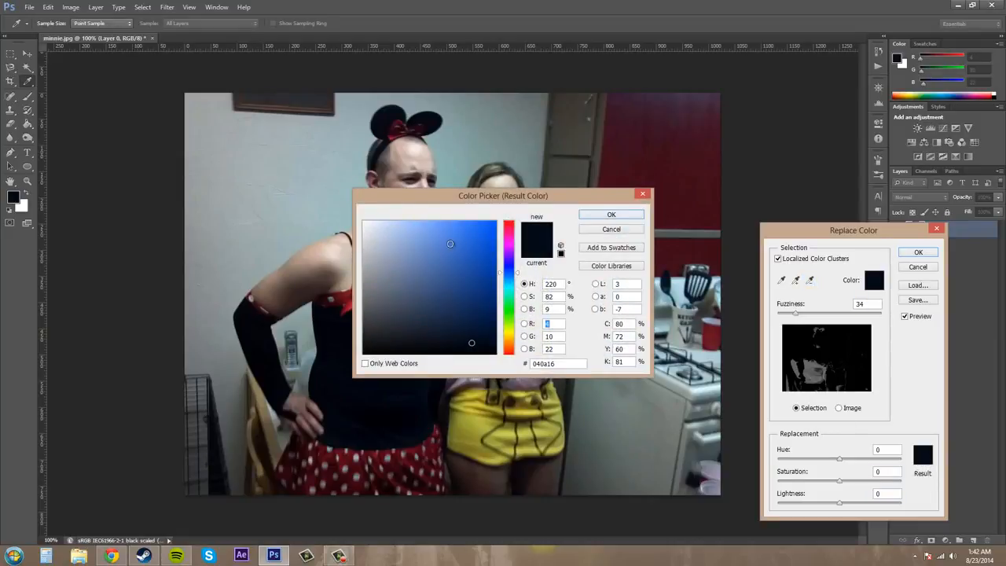
pyautogui.click(509, 336)
pyautogui.click(477, 227)
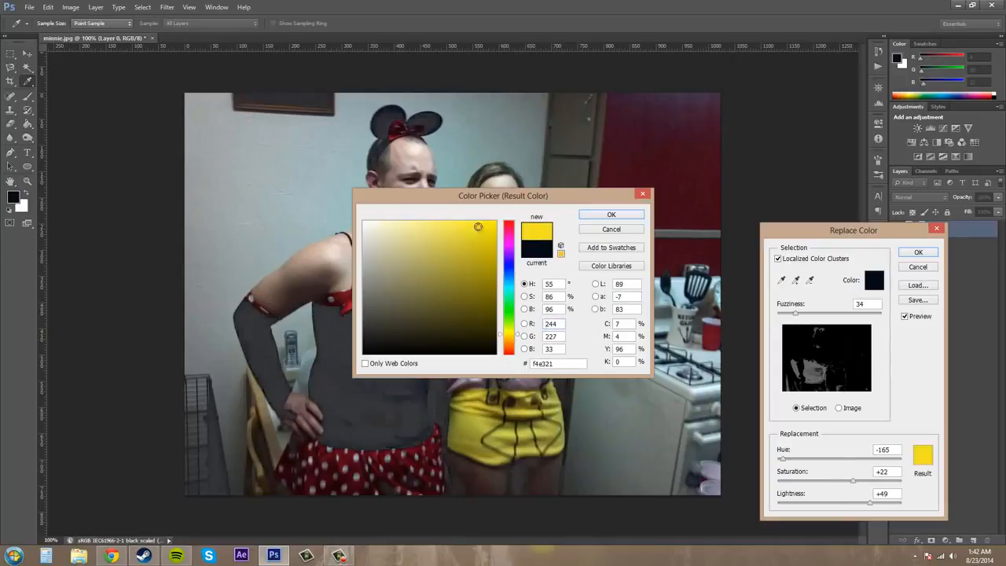
pyautogui.click(496, 221)
pyautogui.click(611, 215)
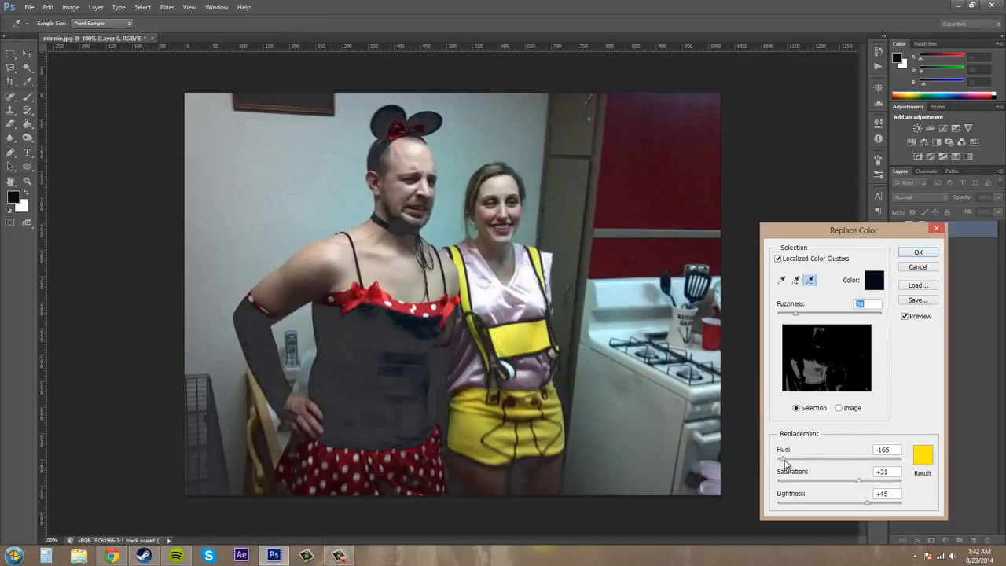
# - Try hue -24, saturation +51, lightness +37 and fuzziness 26 for the replacement, and cancel the Replace Color adjustment
pyautogui.moveTo(784, 464); pyautogui.dragTo(863, 506)
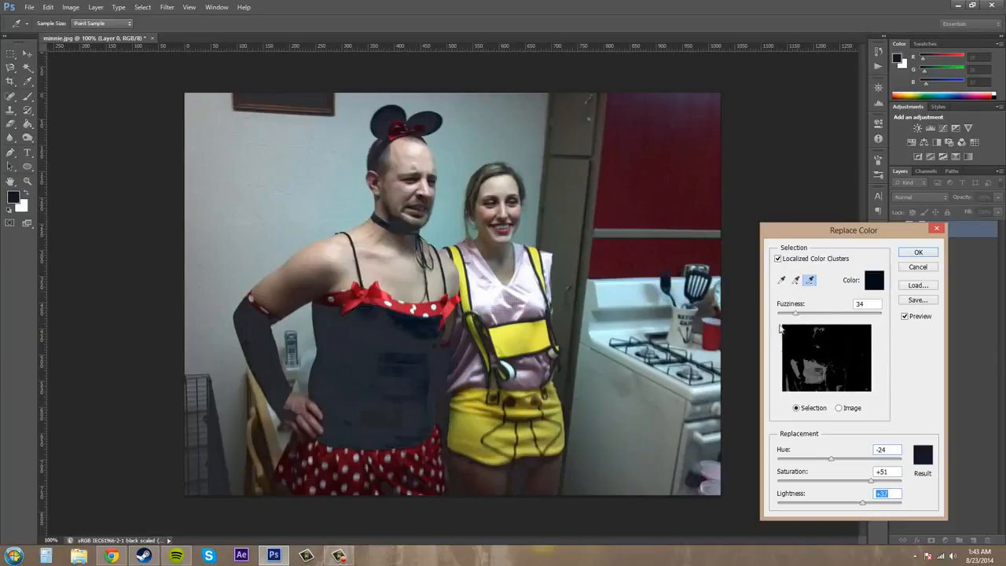
pyautogui.moveTo(795, 314)
pyautogui.mouseDown()
pyautogui.moveTo(897, 315)
pyautogui.moveTo(784, 322)
pyautogui.moveTo(793, 320)
pyautogui.mouseUp()
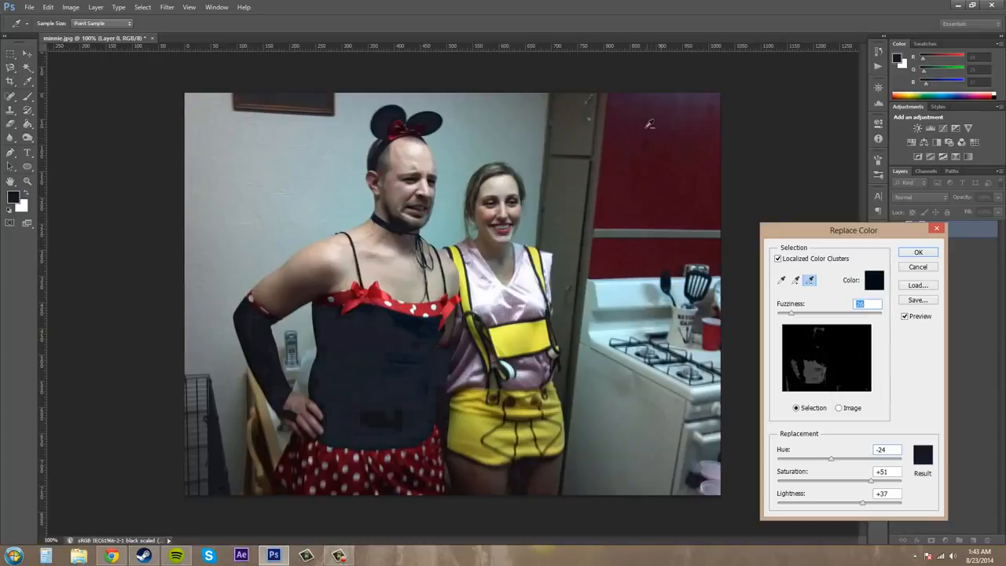
pyautogui.write('26')
pyautogui.click(918, 267)
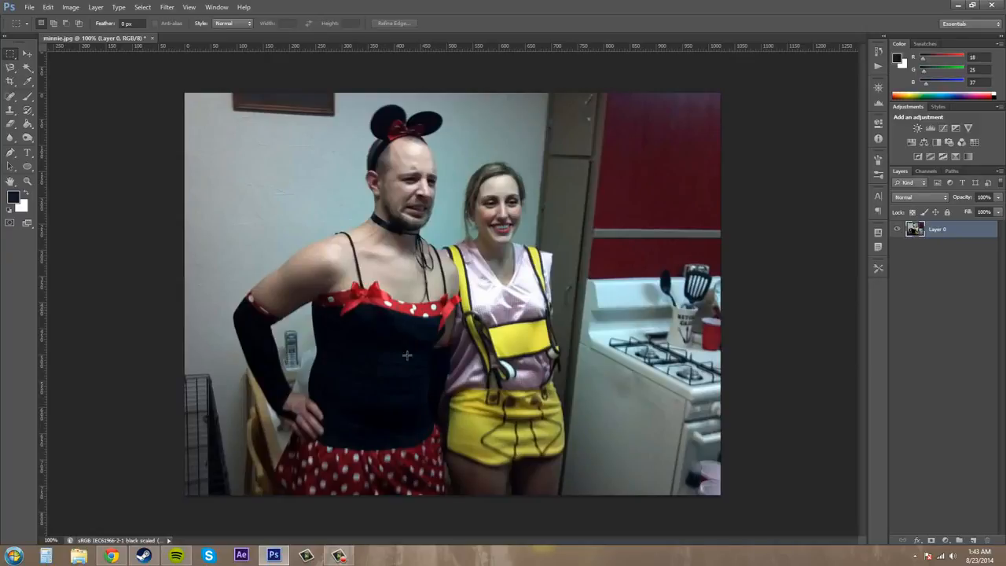
# - Select the upper red cabinet panel above the stove with the Polygonal Lasso tool by outlining its four corners
pyautogui.click(12, 69)
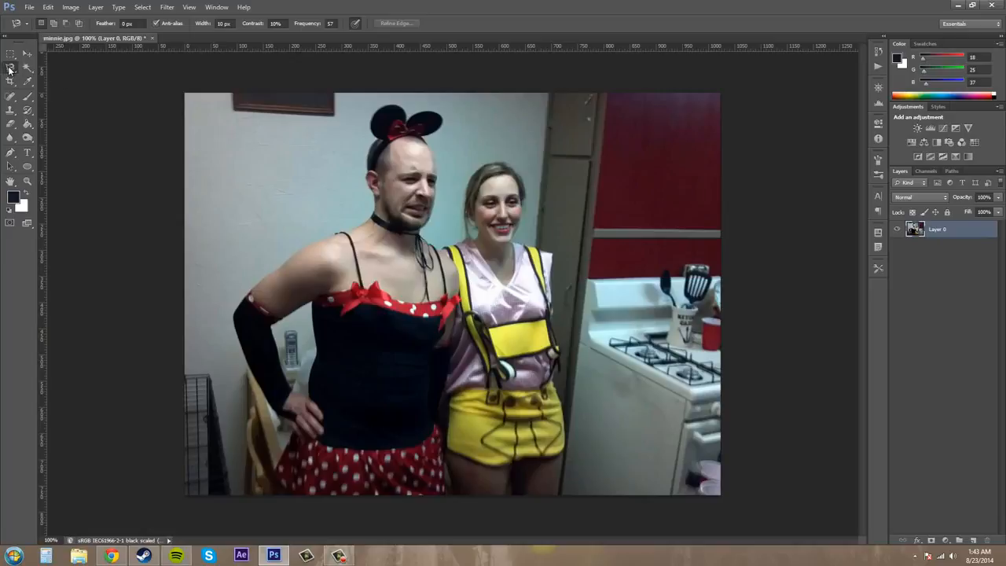
pyautogui.click(10, 69)
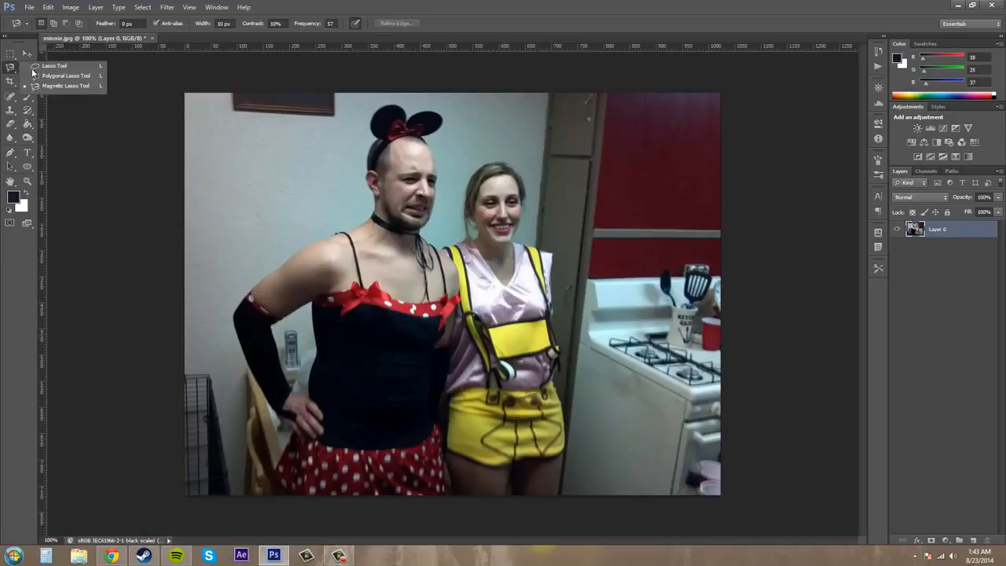
pyautogui.click(67, 76)
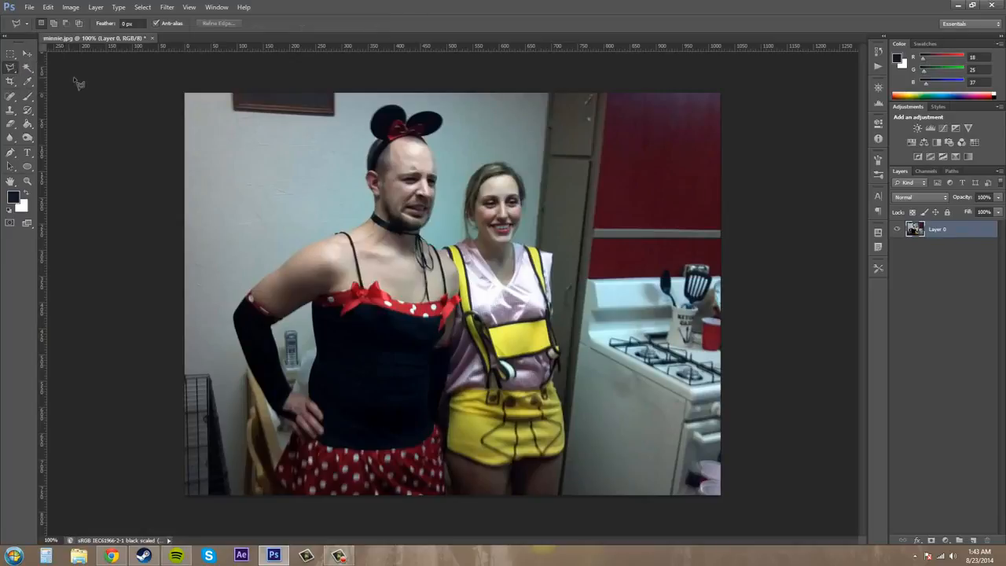
pyautogui.click(609, 93)
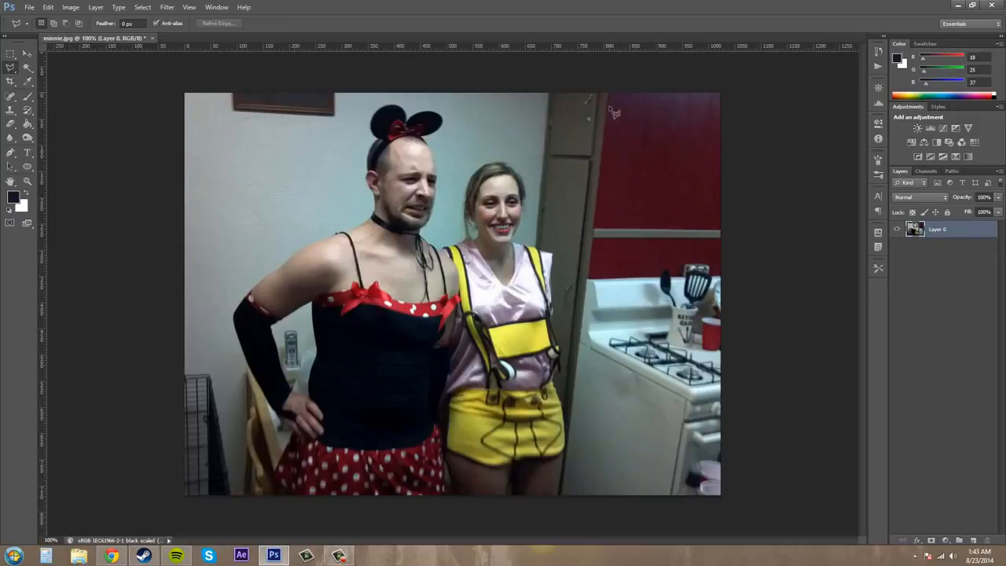
pyautogui.click(595, 231)
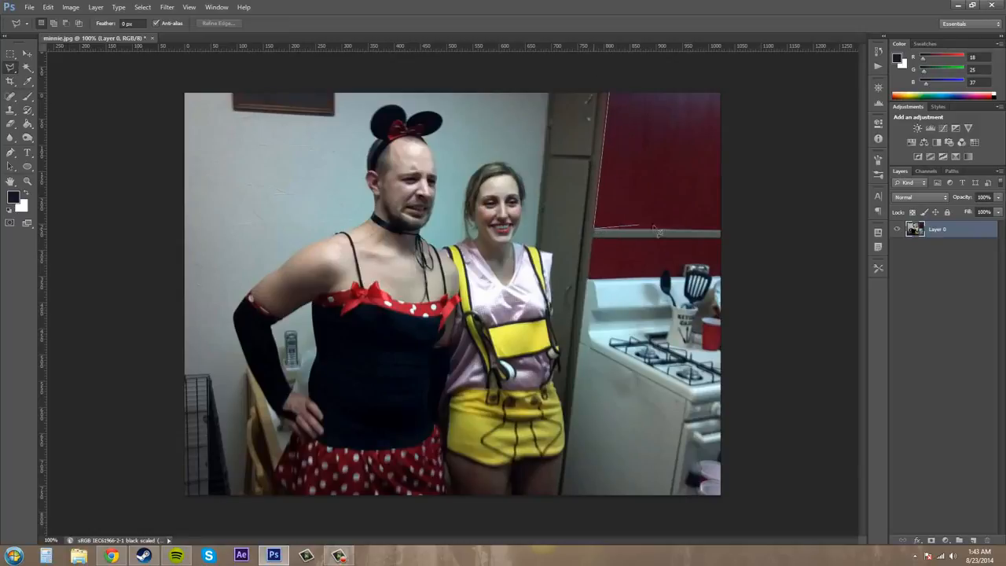
pyautogui.click(726, 229)
pyautogui.click(612, 94)
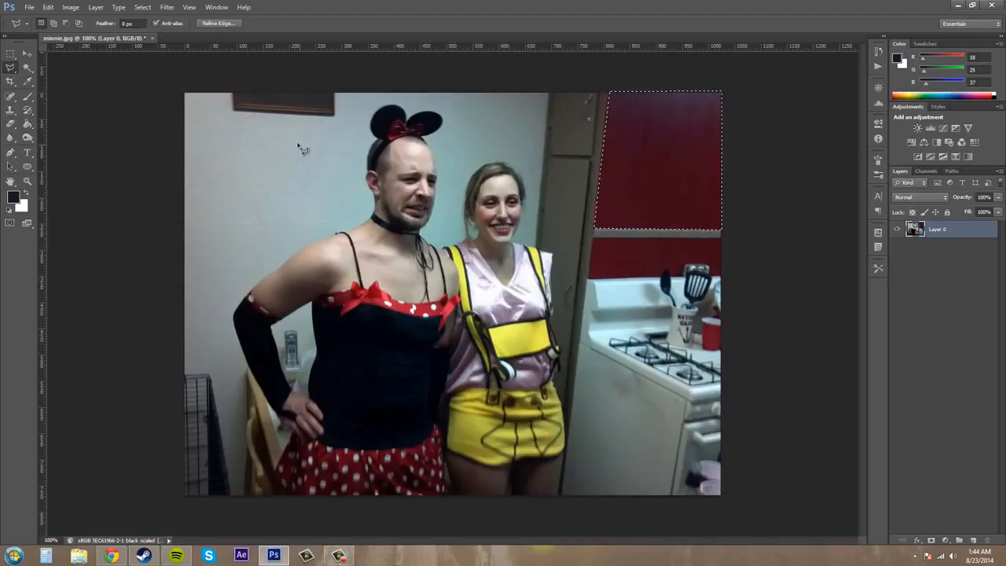
# - Start Replace Color on the selected panel, set the fuzziness to 70, and sample the panel's dark red as the color to replace
pyautogui.click(71, 7)
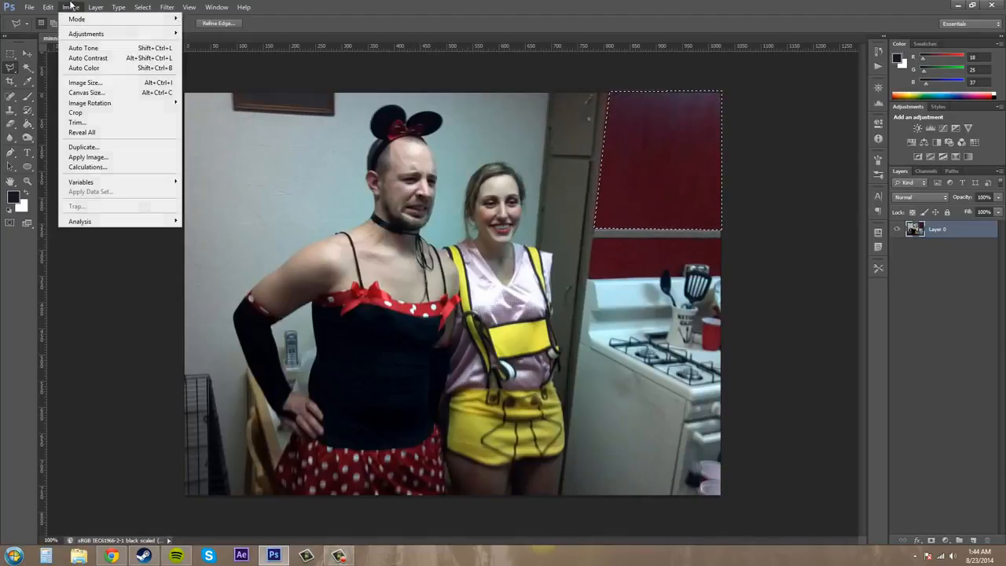
pyautogui.moveTo(94, 34)
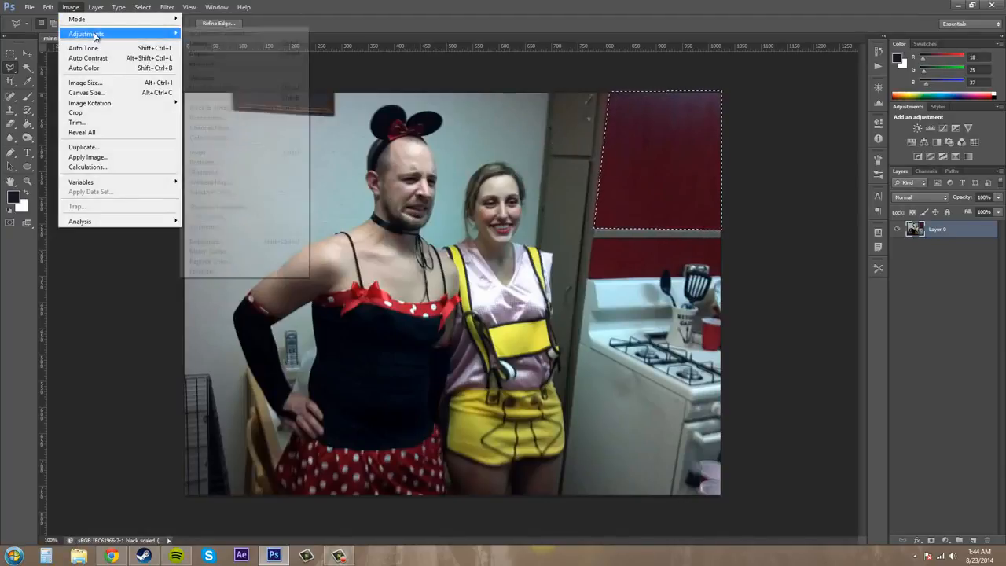
pyautogui.click(258, 261)
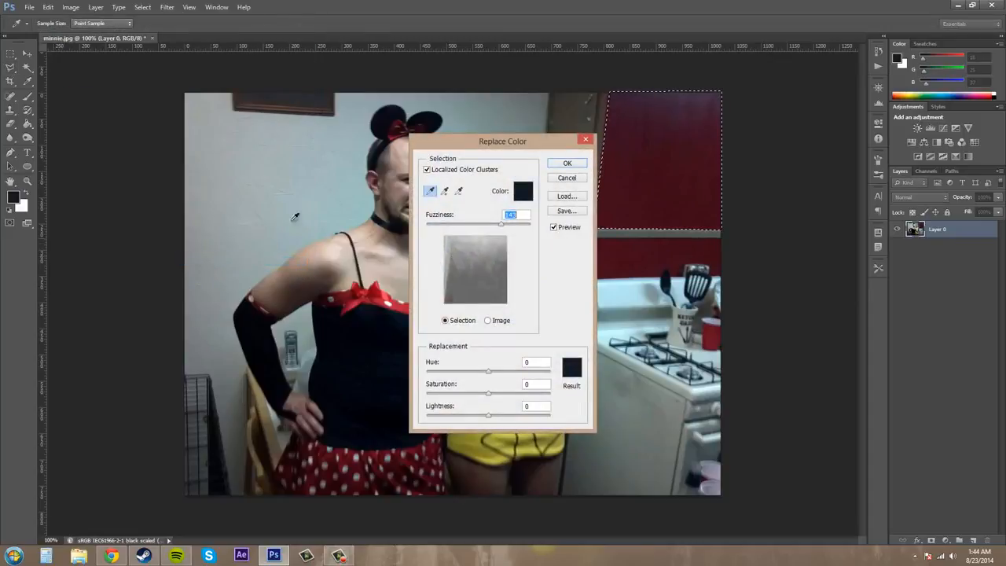
pyautogui.moveTo(500, 225); pyautogui.dragTo(462, 228)
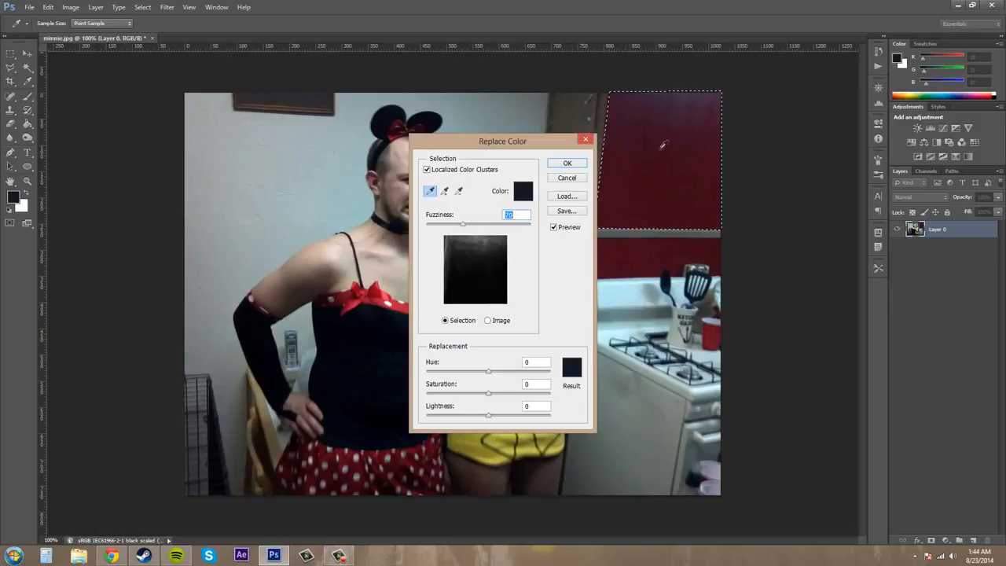
pyautogui.moveTo(510, 148); pyautogui.dragTo(390, 161)
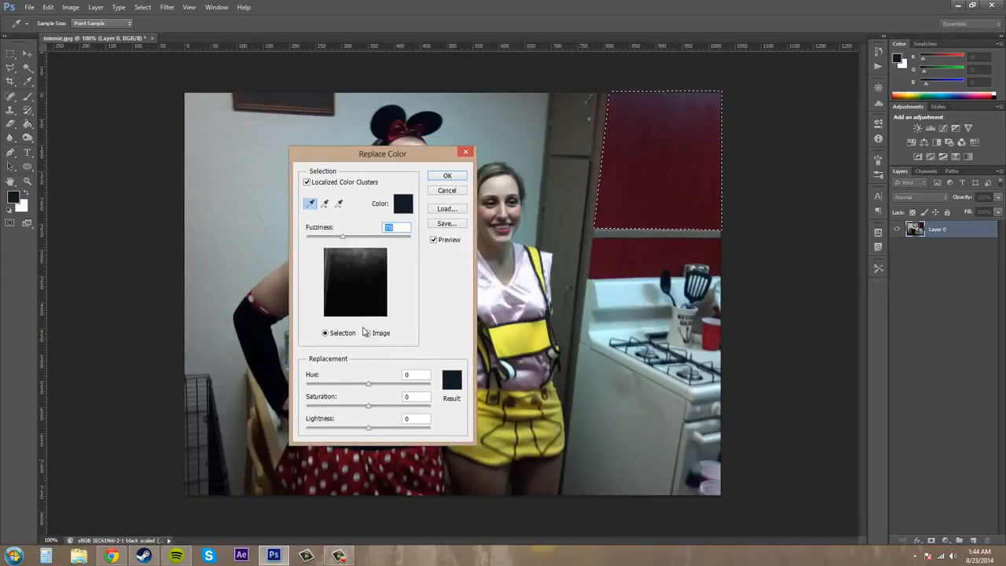
pyautogui.click(368, 333)
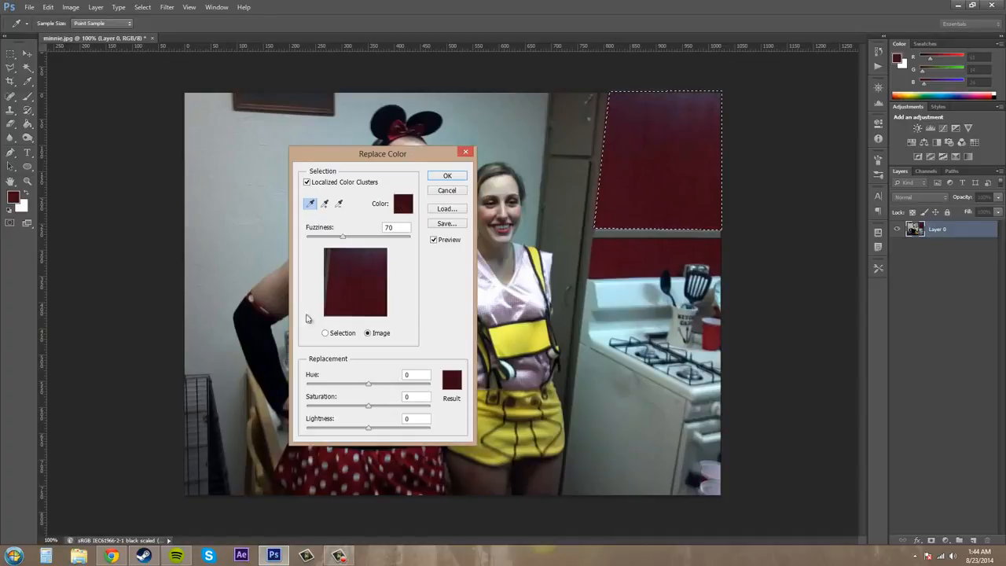
pyautogui.click(327, 336)
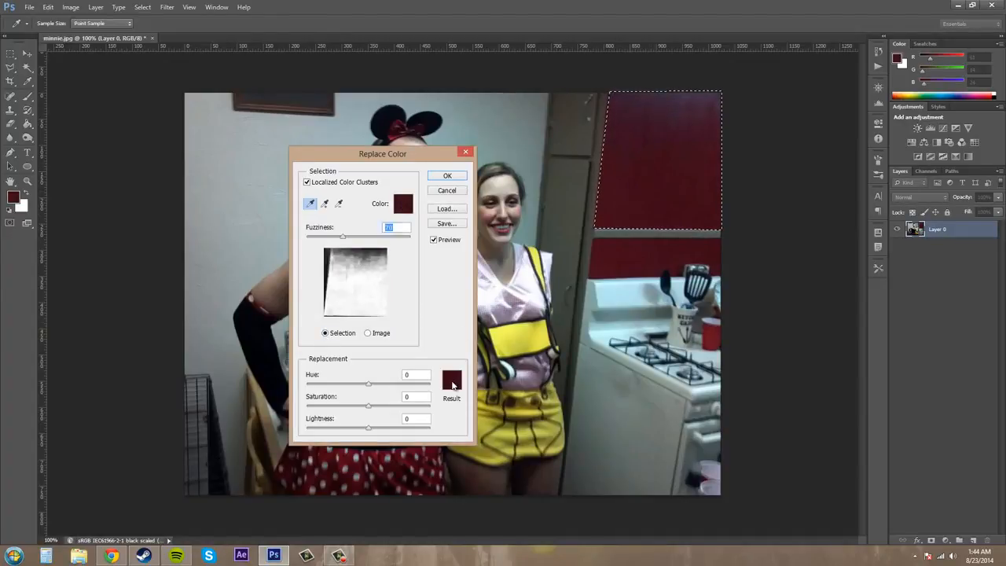
# - Set the replacement result color to dark blue, 0e143d
pyautogui.click(453, 383)
pyautogui.moveTo(569, 204); pyautogui.dragTo(462, 205)
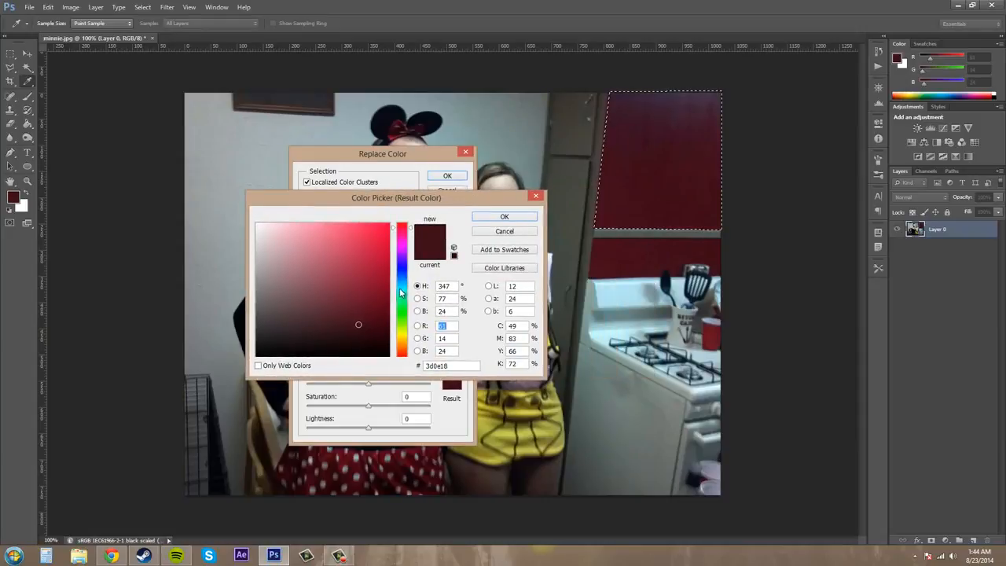
pyautogui.click(401, 273)
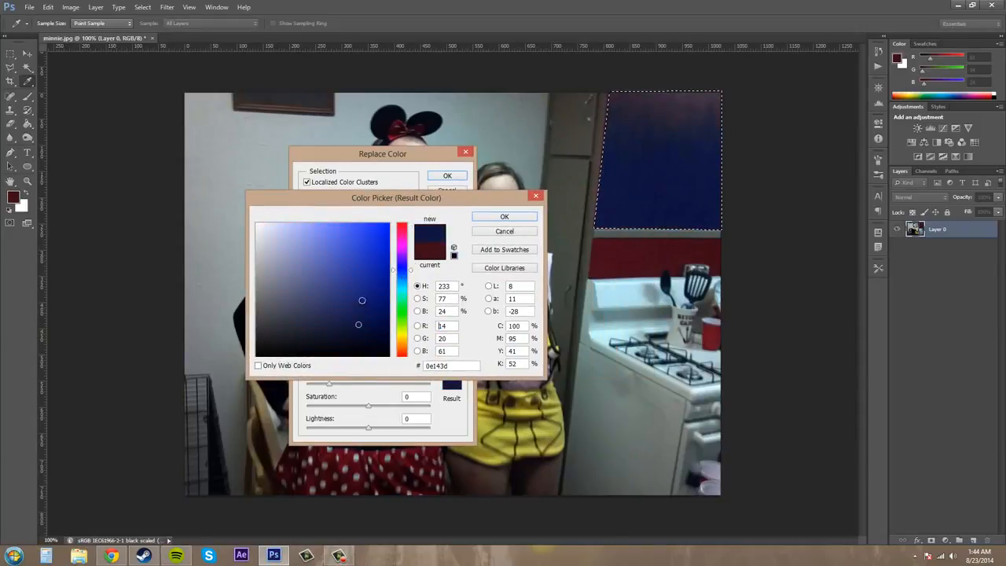
pyautogui.click(504, 217)
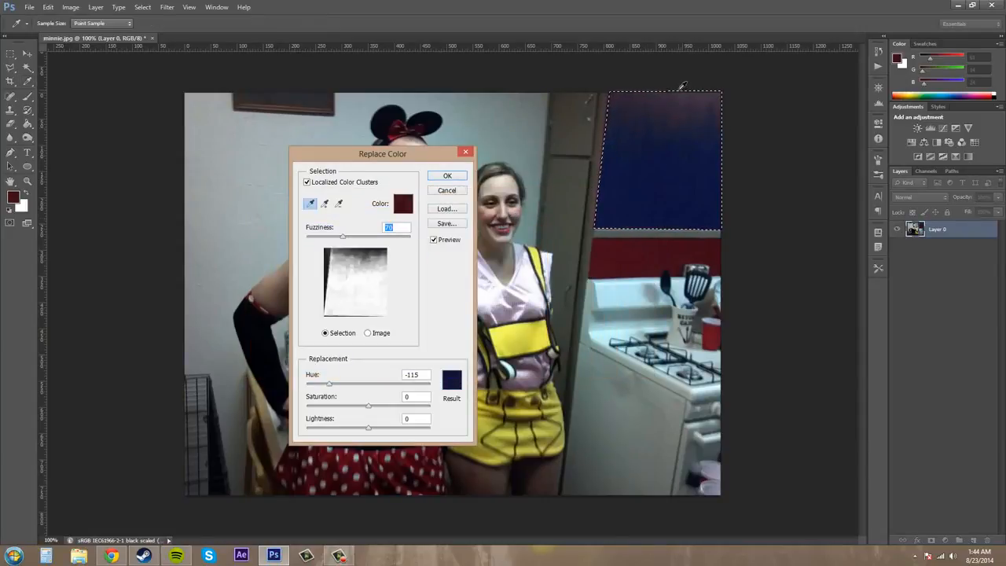
# - Add several more red tones from the panel's image preview to the colors being replaced
pyautogui.click(323, 205)
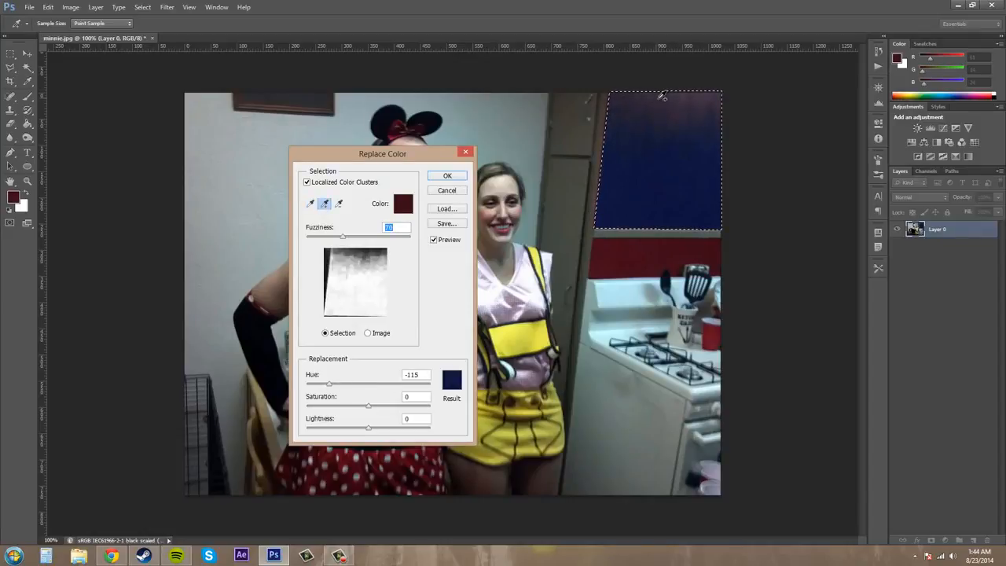
pyautogui.click(368, 333)
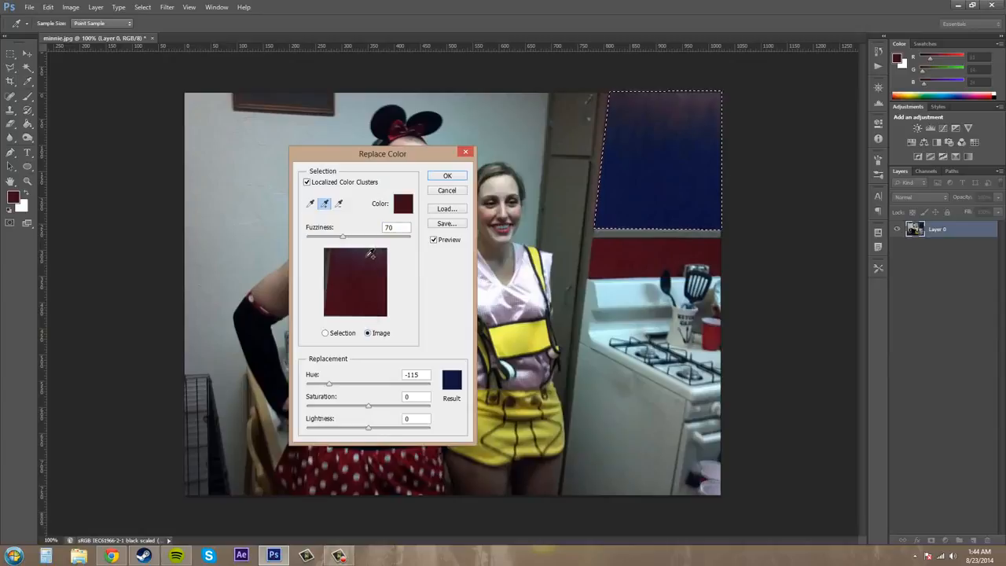
pyautogui.click(364, 256)
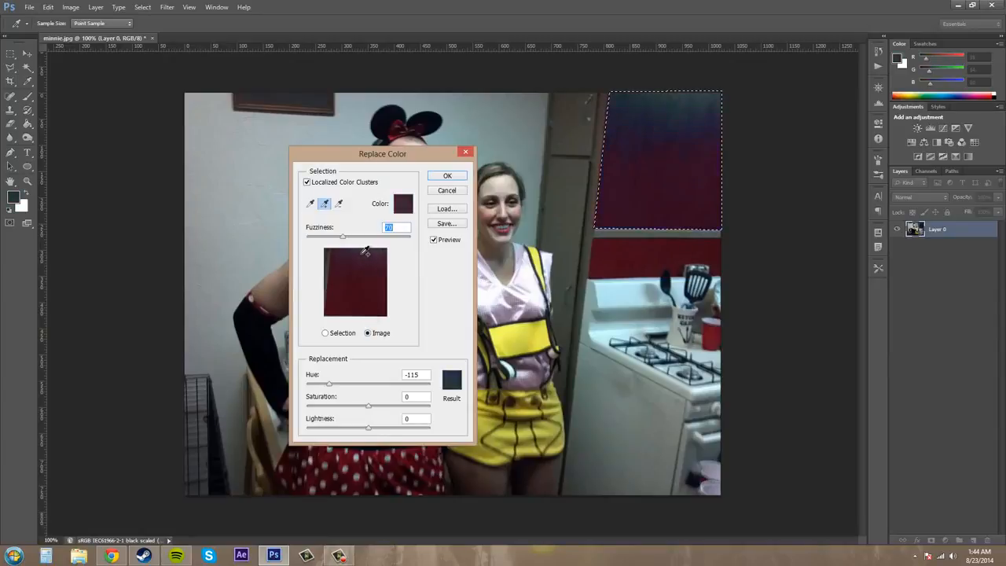
pyautogui.click(358, 305)
pyautogui.click(368, 259)
pyautogui.click(358, 276)
pyautogui.click(352, 258)
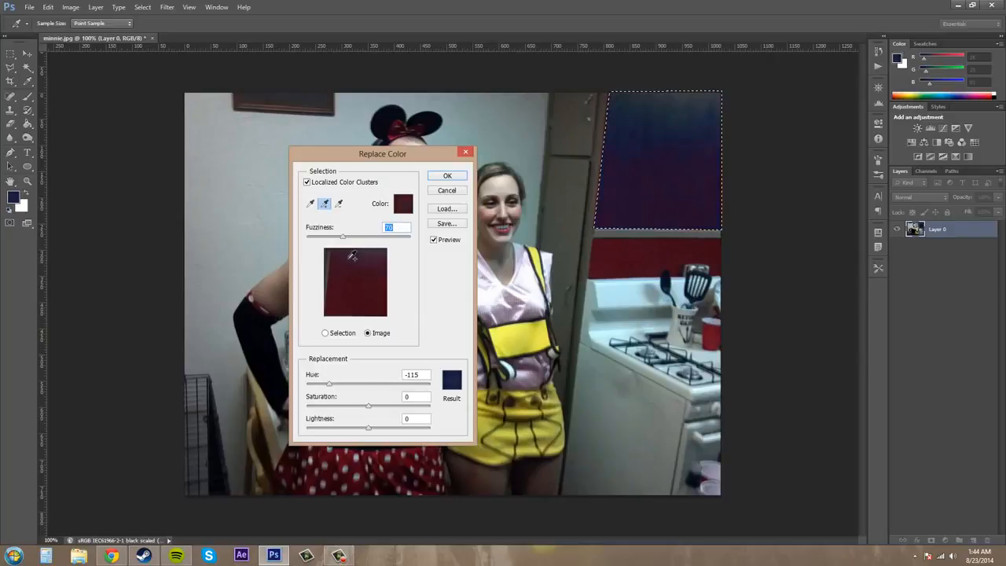
pyautogui.click(374, 280)
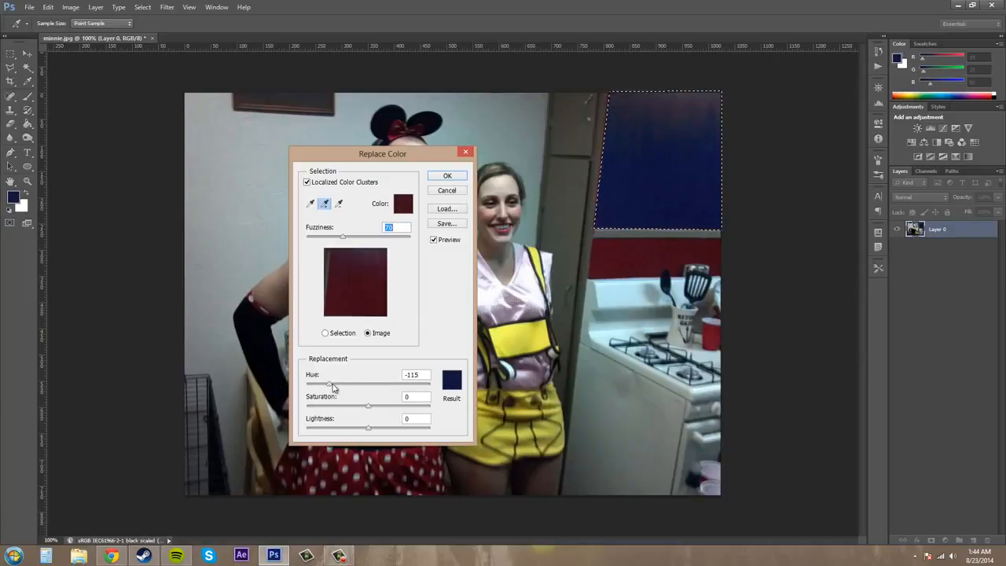
# - Set the replacement hue to -114 and saturation to +47, apply the color replacement, and deselect the panel
pyautogui.moveTo(328, 384); pyautogui.dragTo(398, 404)
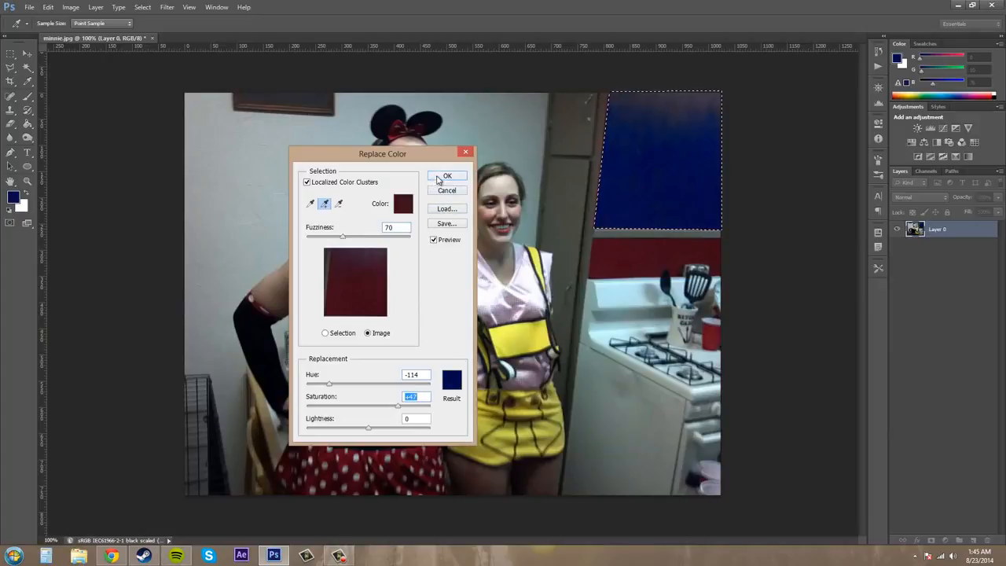
pyautogui.click(446, 176)
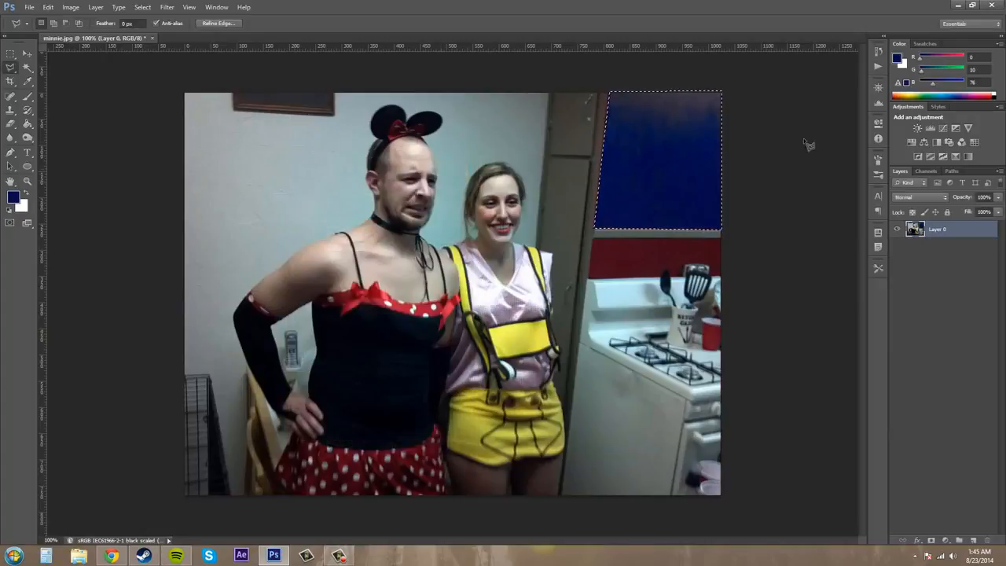
pyautogui.click(151, 129)
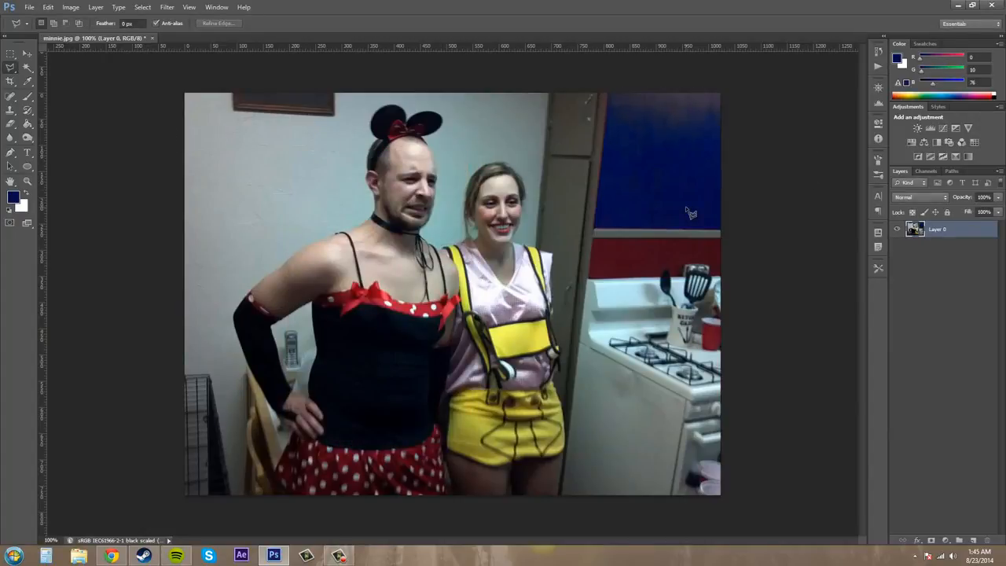